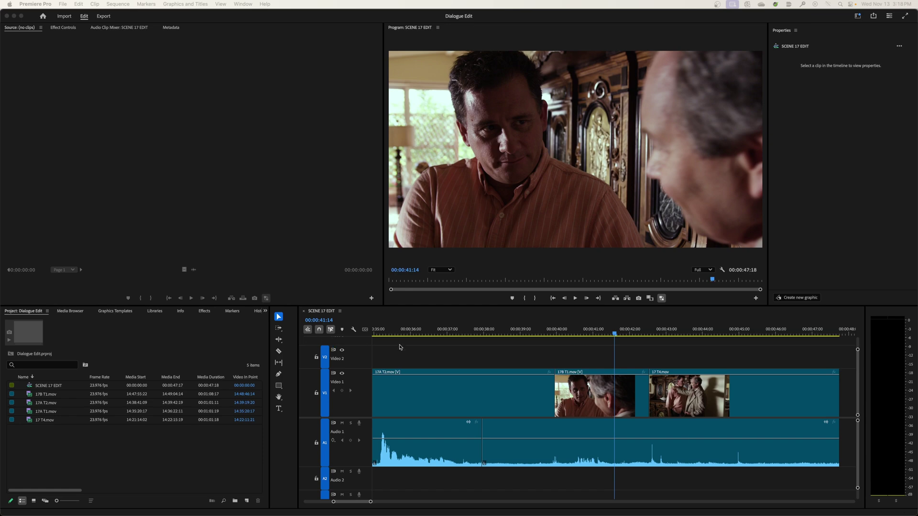
Select the 17B T1.mov clip, test-drag its Position X, then undo to keep 2048, 1080
click(580, 338)
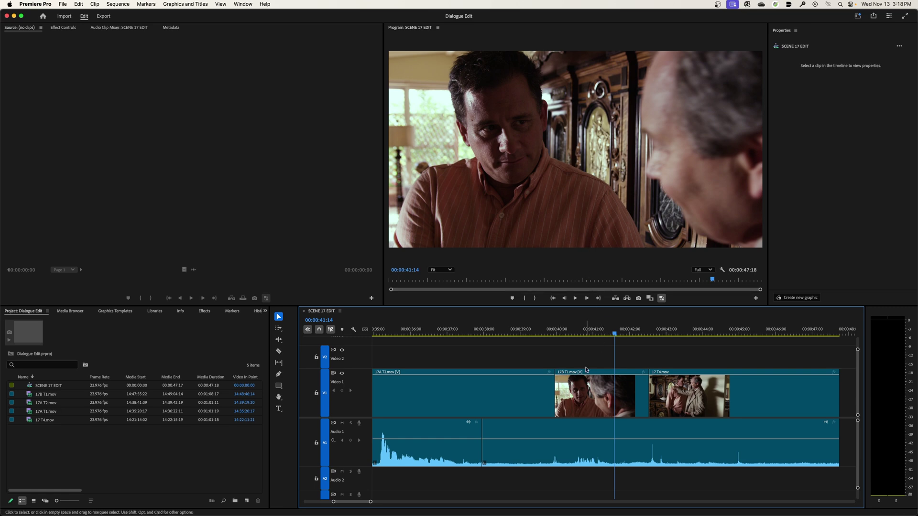
click(598, 388)
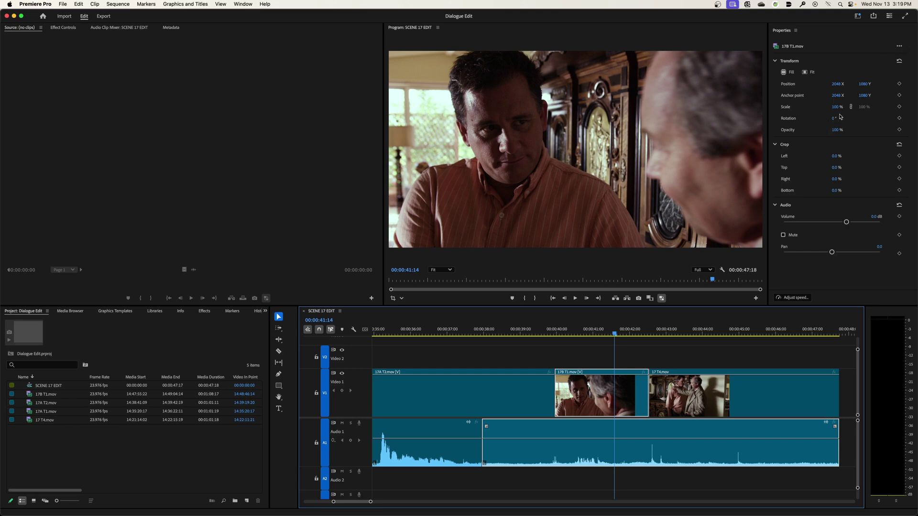
drag(836, 84, 886, 97)
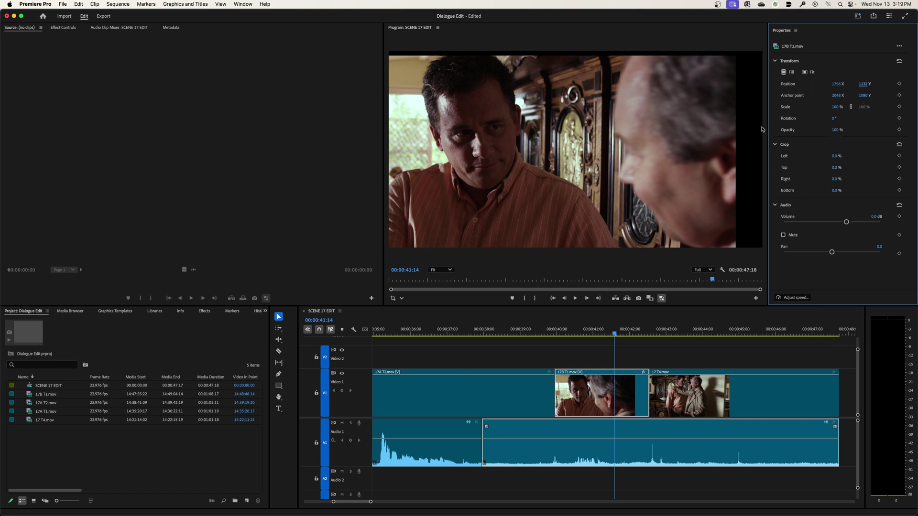
key(super+z)
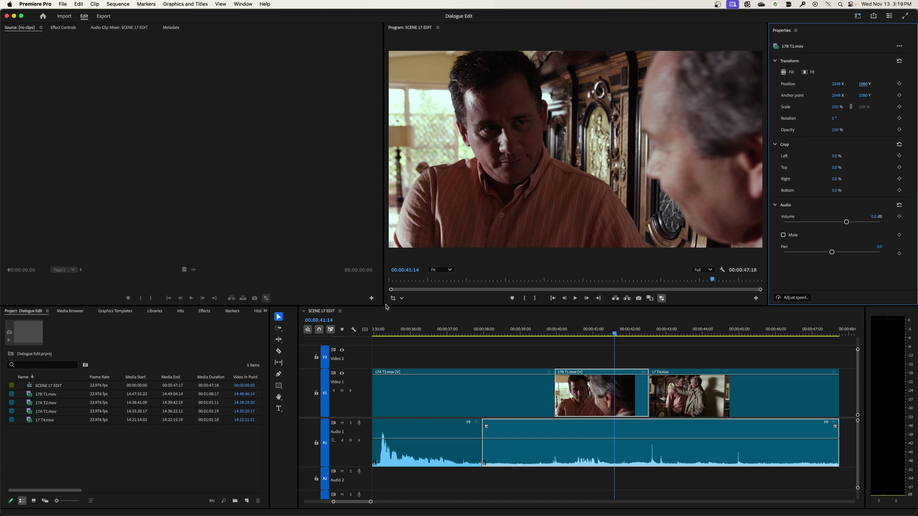
Check the Program Monitor's Transform/Crop handle mode options without changing them
click(402, 299)
click(402, 299)
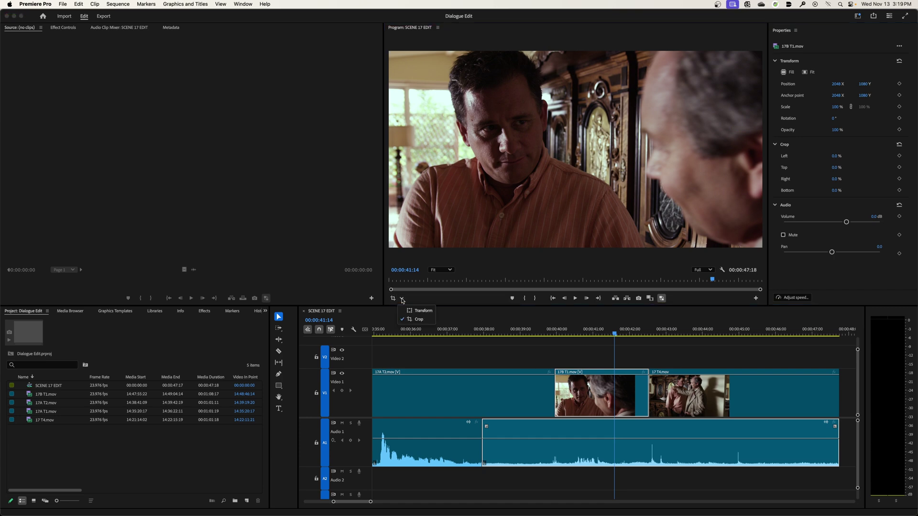
click(412, 301)
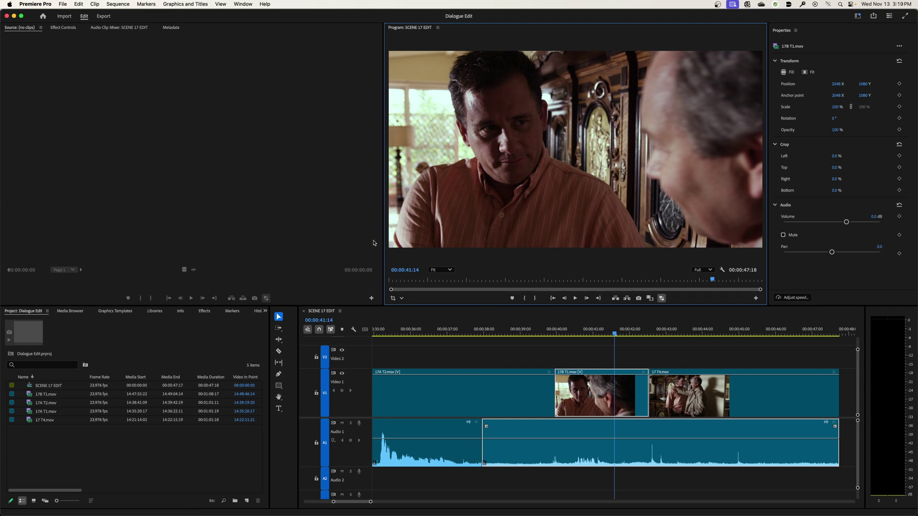
In Effect Controls, inspect the Crop Left and Bottom rows and expand Opacity
click(57, 28)
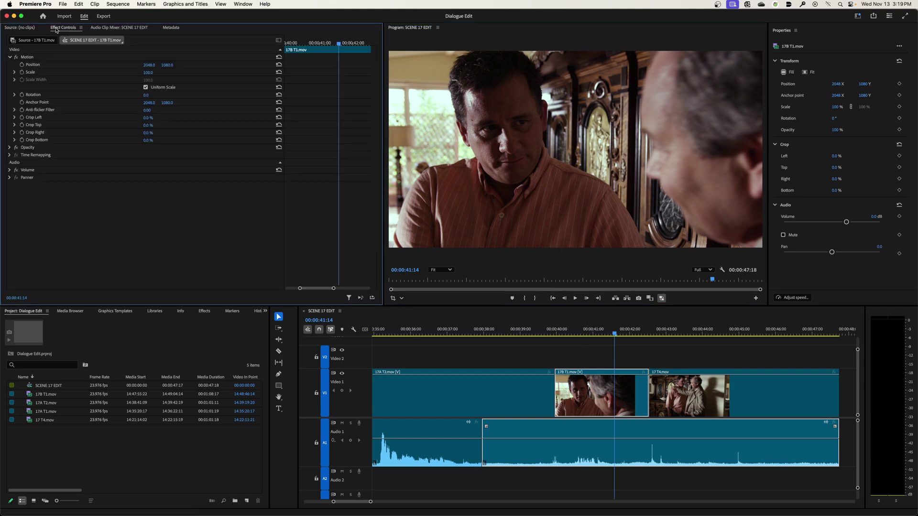
click(39, 118)
click(46, 142)
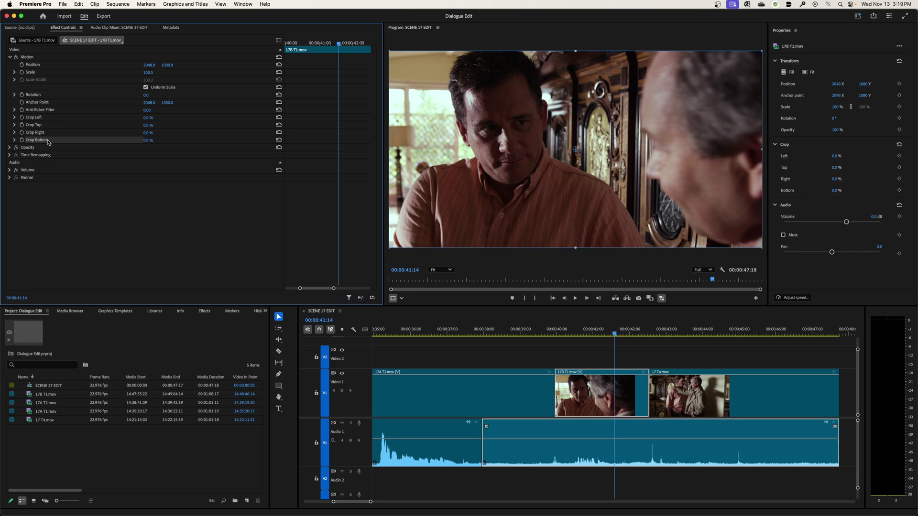
click(44, 119)
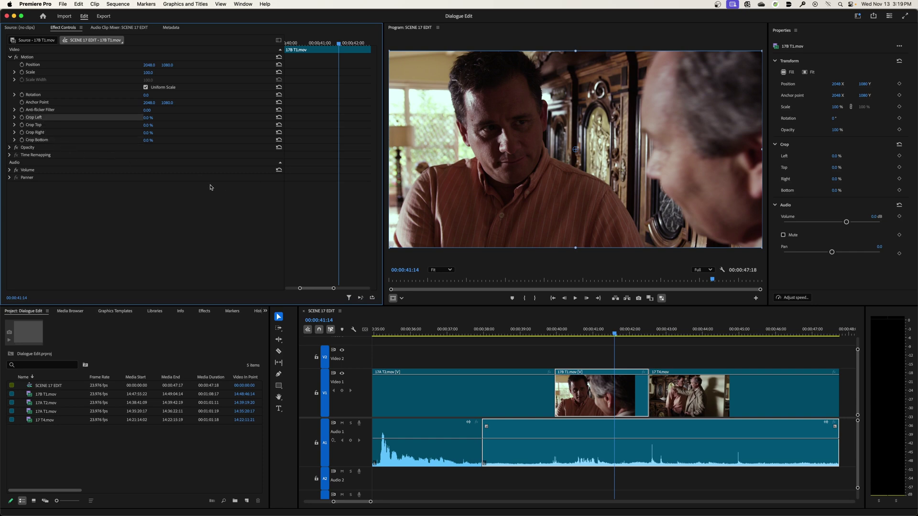
click(9, 148)
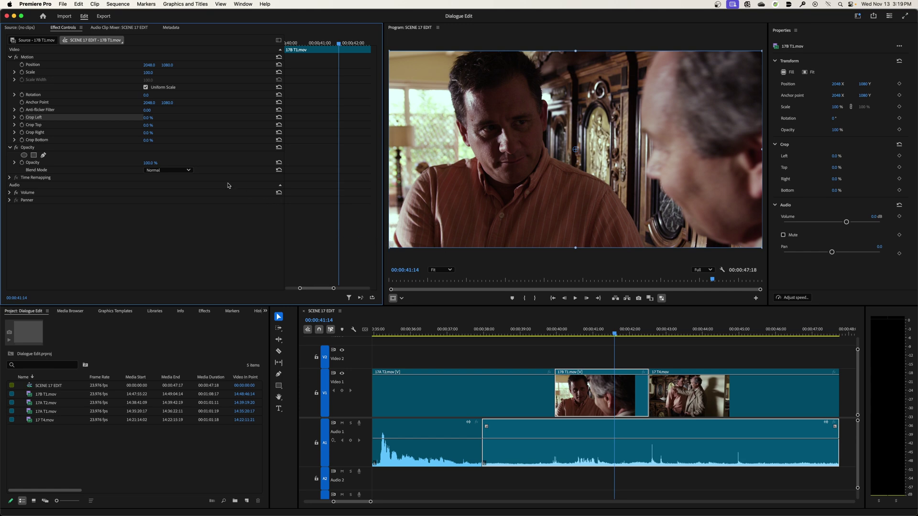
click(29, 149)
click(43, 156)
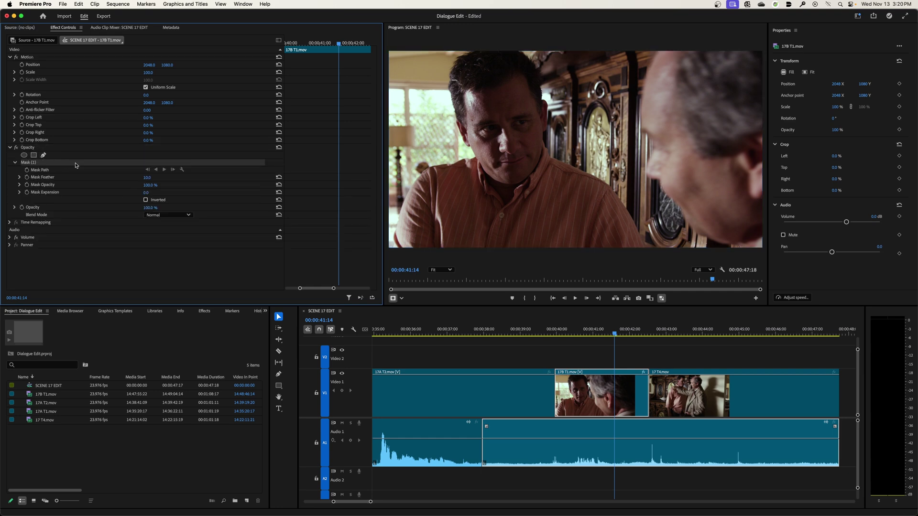
click(453, 83)
click(453, 144)
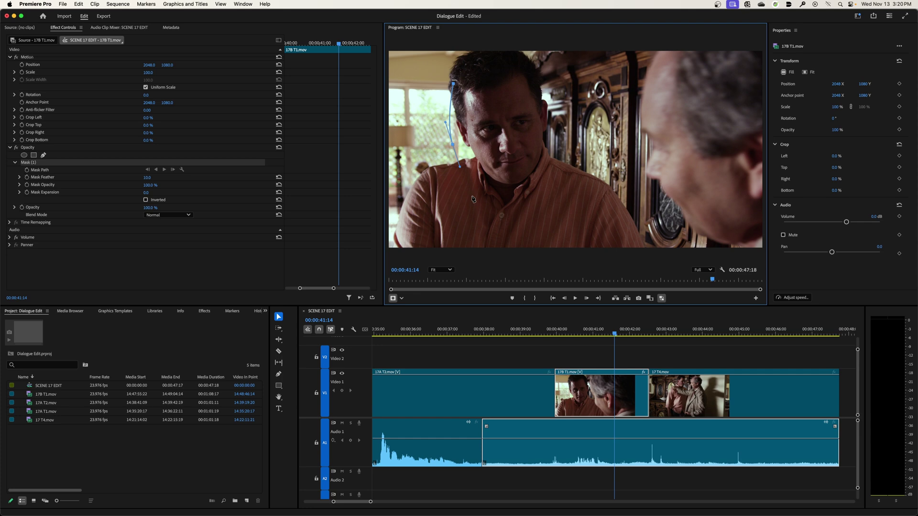
click(534, 212)
click(592, 113)
drag(524, 53, 506, 50)
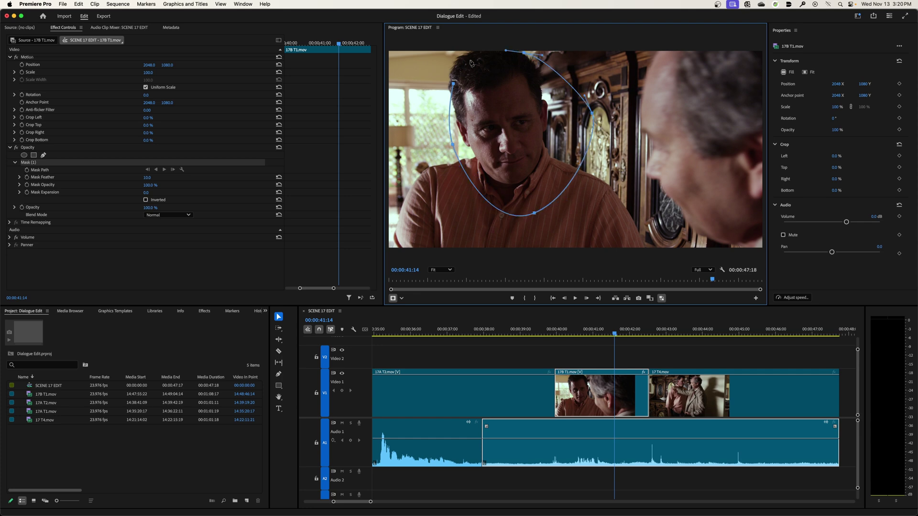
click(454, 83)
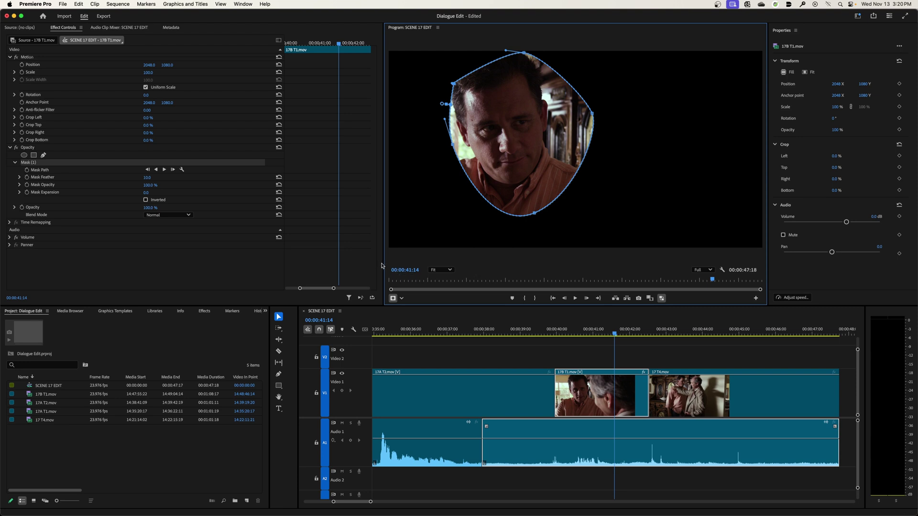
key(super+z)
key(super+z)
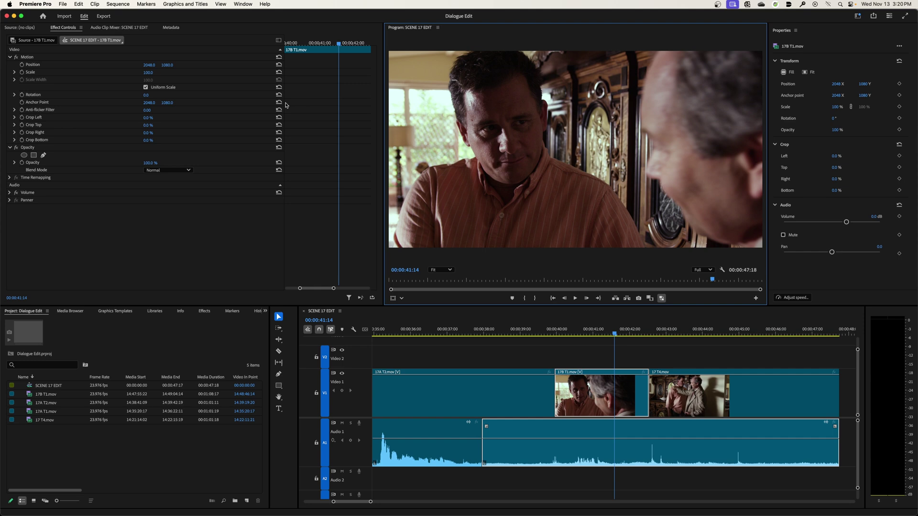
drag(285, 104, 235, 101)
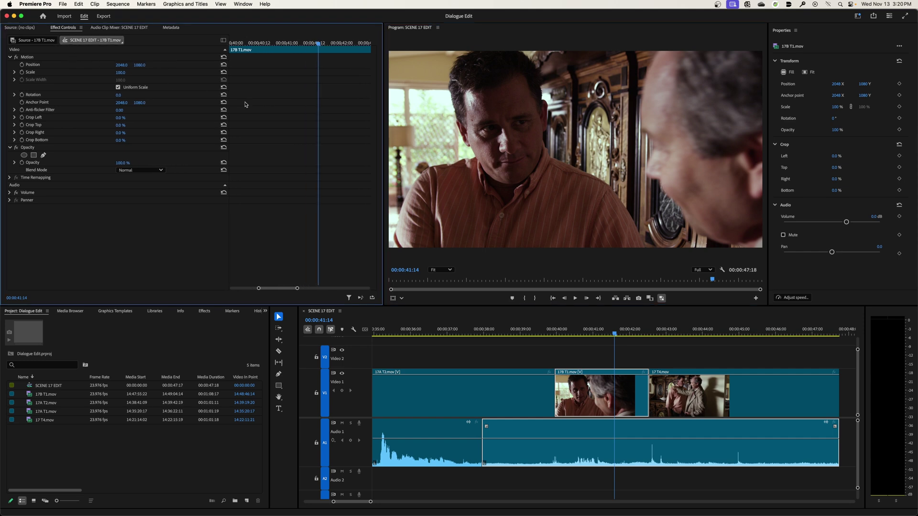
Reselect the 17B T1.mov clip at the playhead in the sequence
click(502, 139)
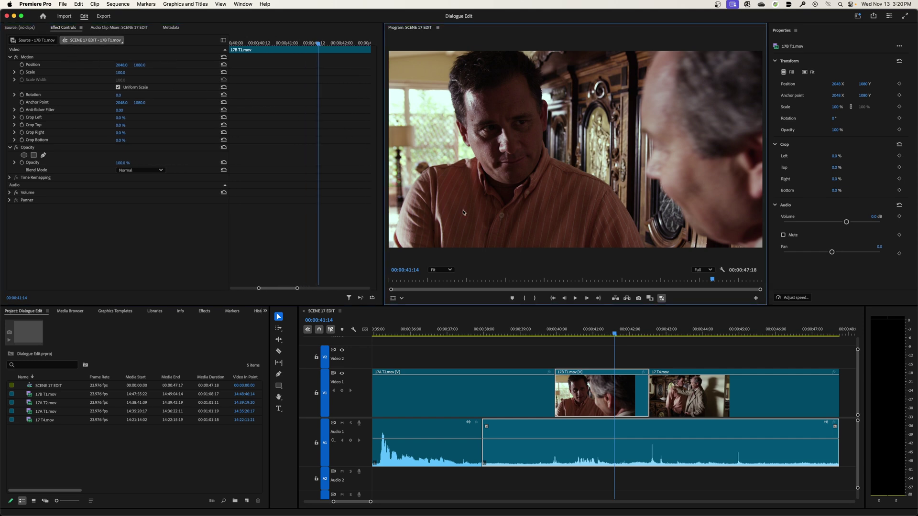
click(595, 368)
click(604, 388)
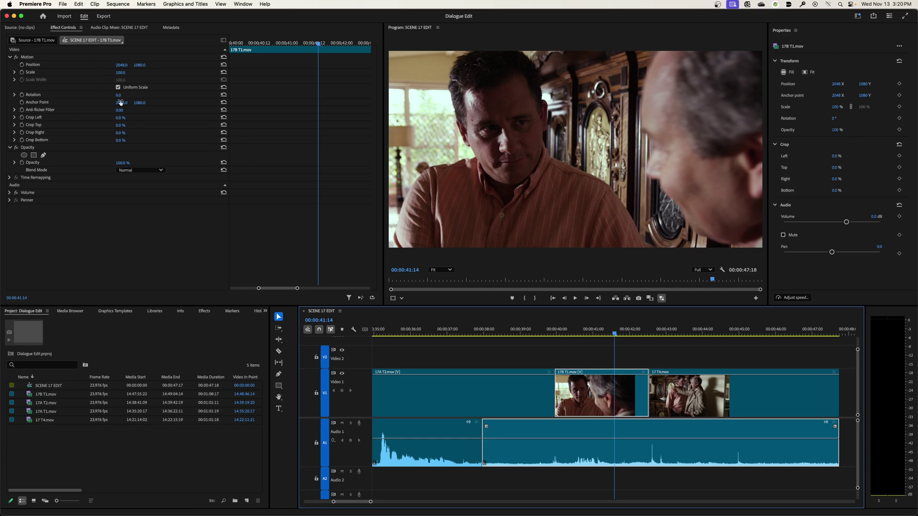
click(402, 298)
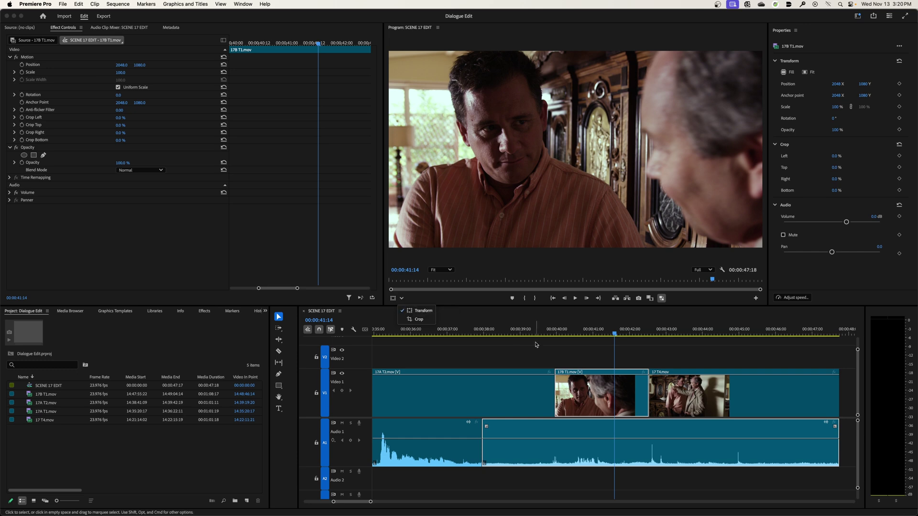
click(596, 358)
key(d)
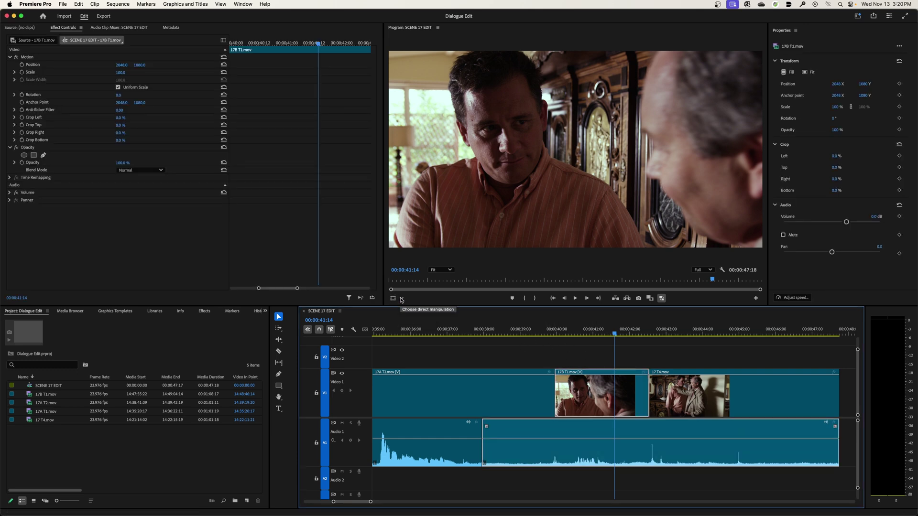
Keep Transform as the handle mode and turn off the on-screen transform overlay
click(402, 299)
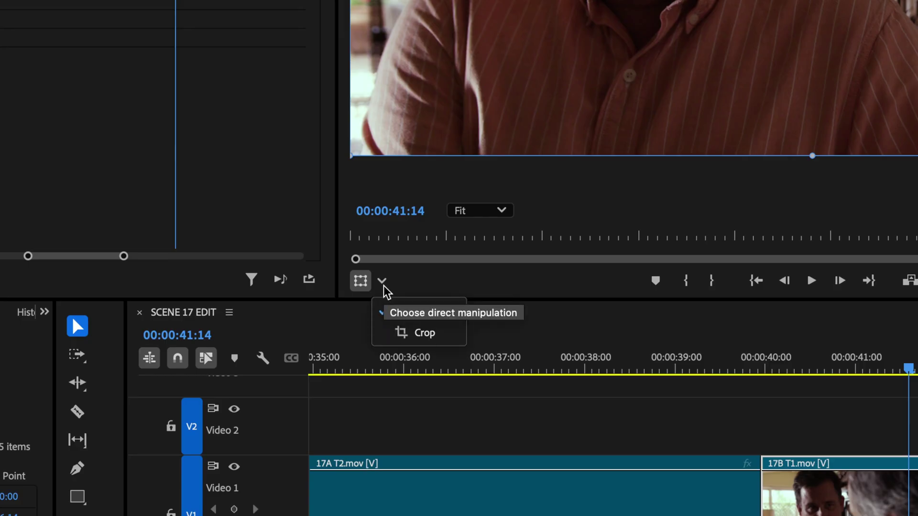
click(418, 320)
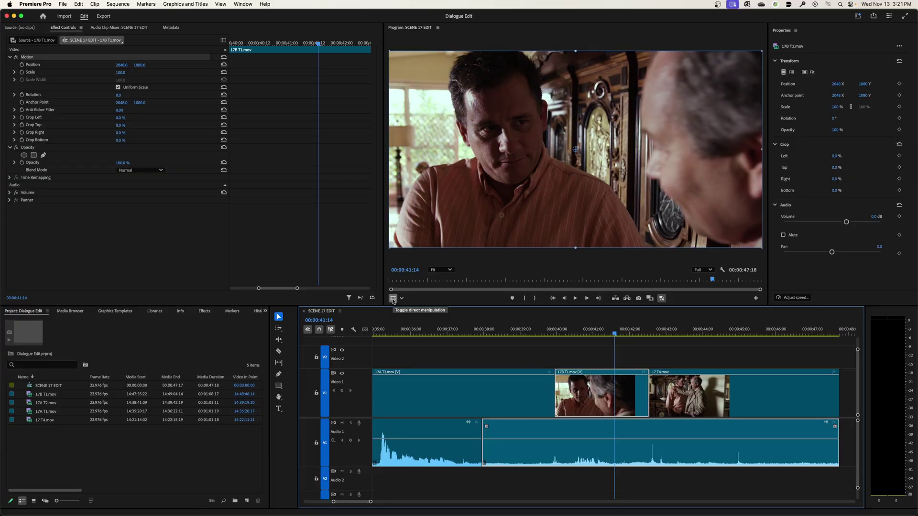
click(393, 299)
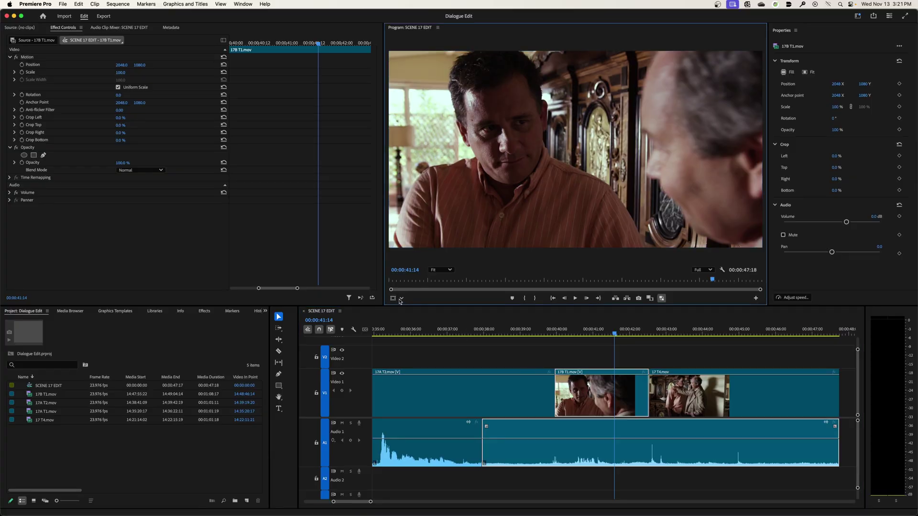
Re-enable the transform handles, scale 17B T1 to 73.4% and rotate it to -15.2°
click(393, 298)
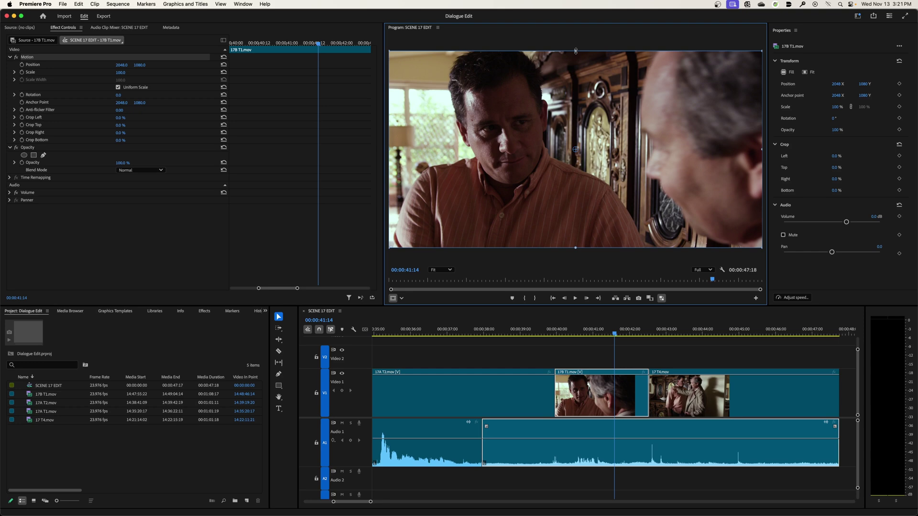
drag(575, 51, 568, 94)
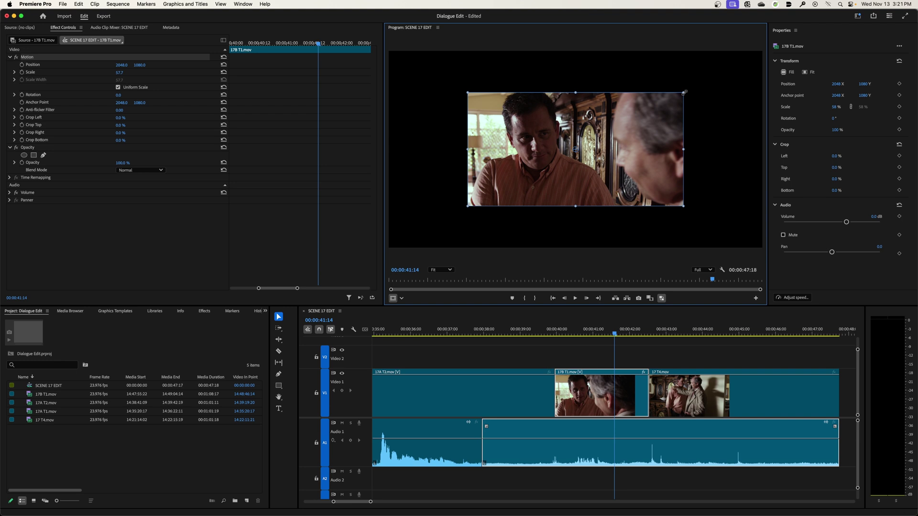
drag(684, 91, 712, 77)
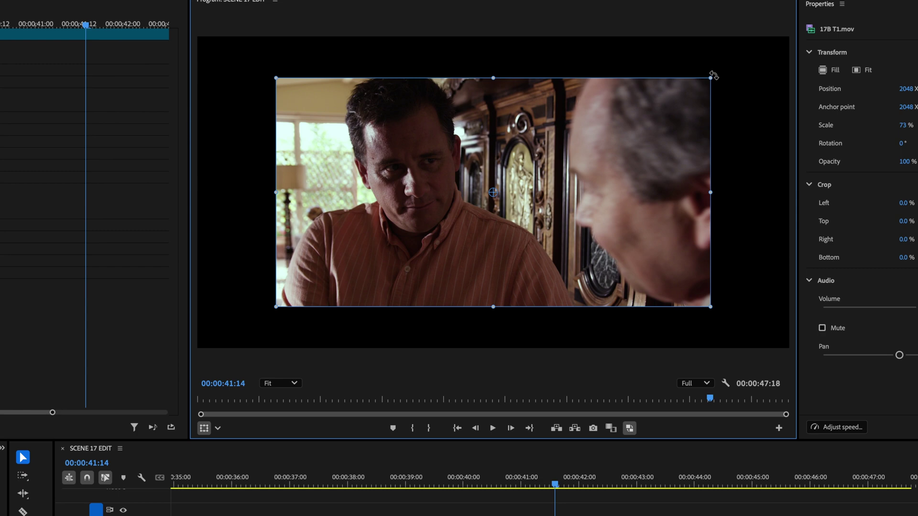
drag(714, 75, 632, 92)
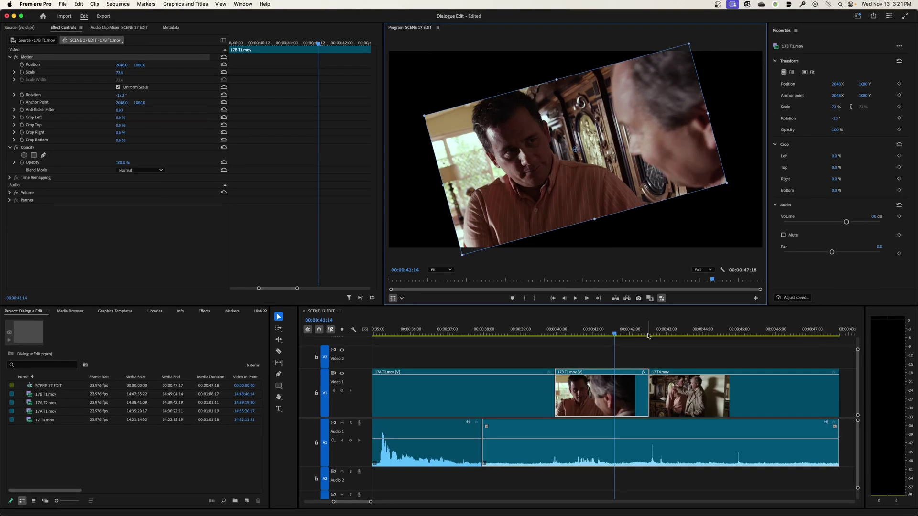
Move the tilted 17B T1 clip up and right, then set its anchor to the bottom-left corner
click(567, 336)
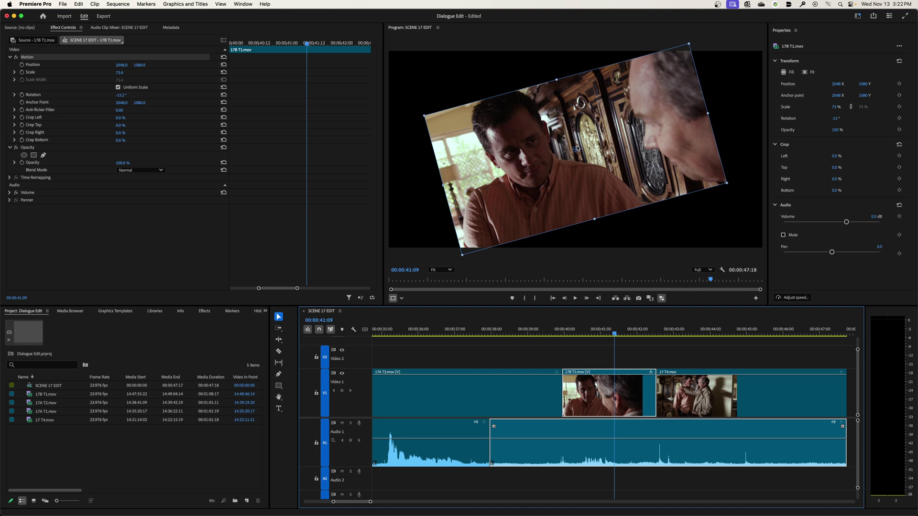
drag(582, 146, 597, 135)
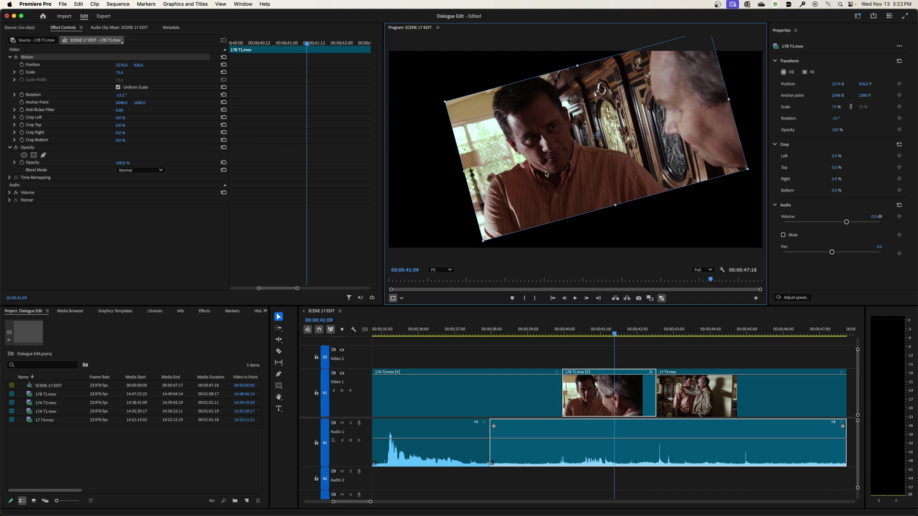
drag(601, 143, 597, 127)
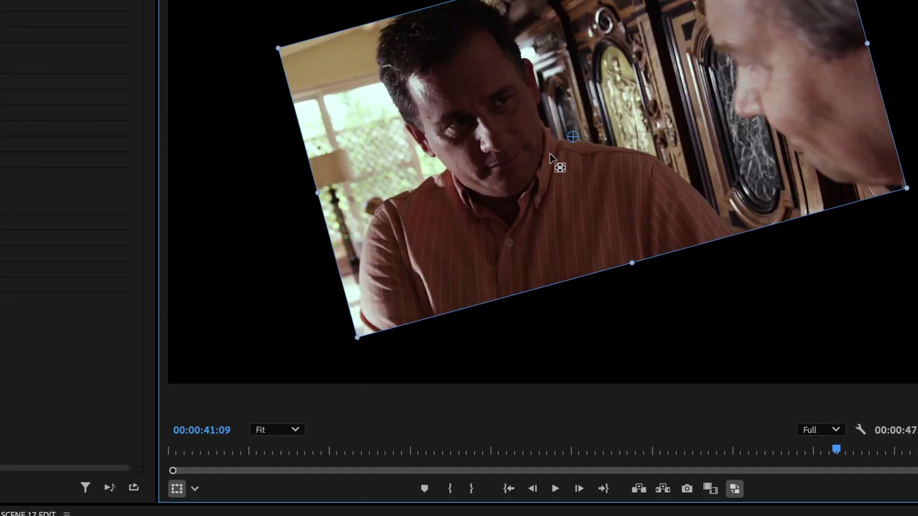
drag(550, 158, 358, 337)
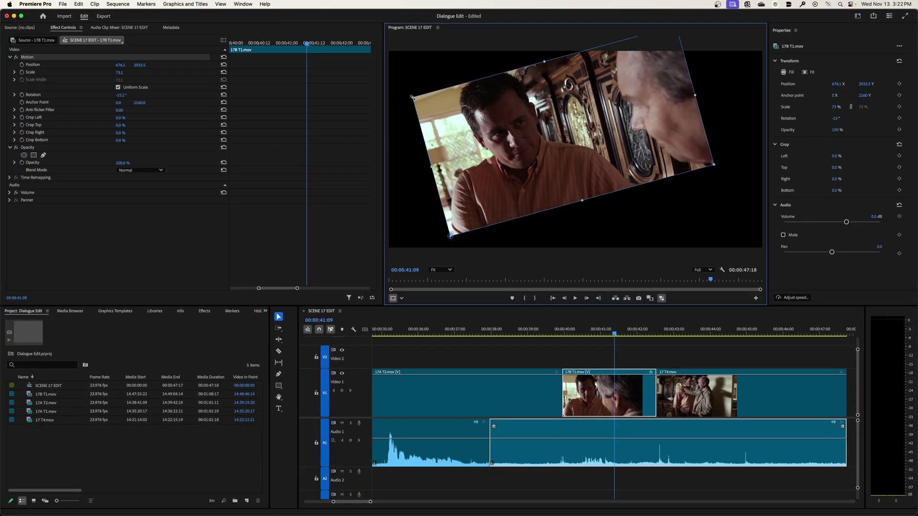
Rotate the clip around its bottom-left corner, undoing a stray scale-up, and reposition it up-right
drag(412, 97, 384, 3)
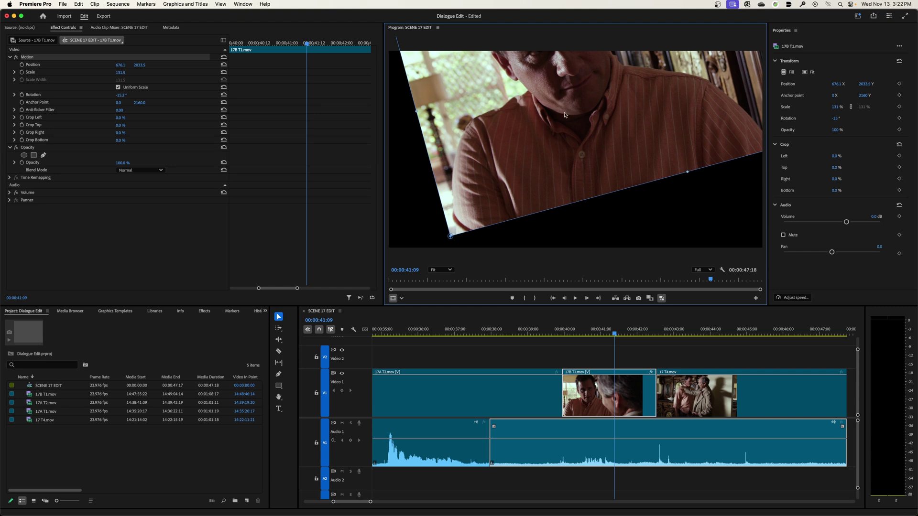
key(super+z)
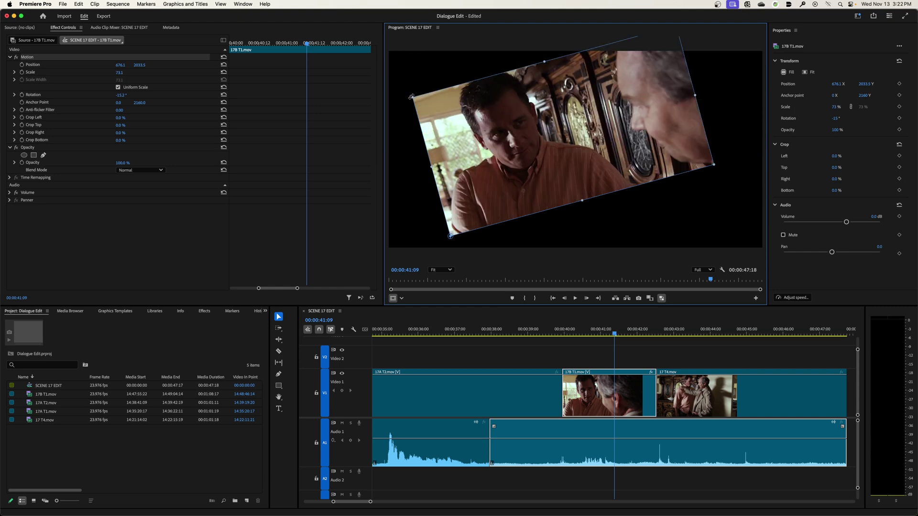
drag(412, 96, 392, 102)
drag(444, 181, 444, 190)
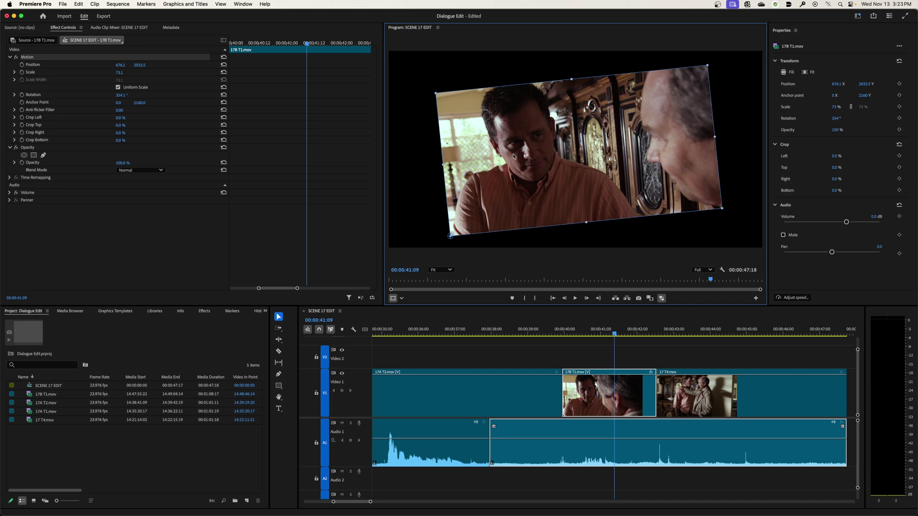
drag(533, 140, 575, 93)
Reset the clip's Motion to defaults and switch the on-screen handles to Crop mode
click(223, 57)
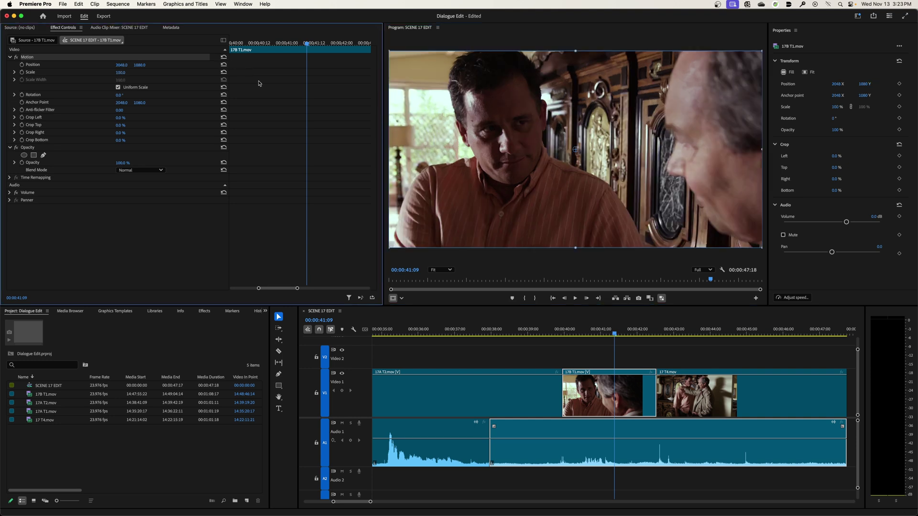
click(402, 298)
click(402, 298)
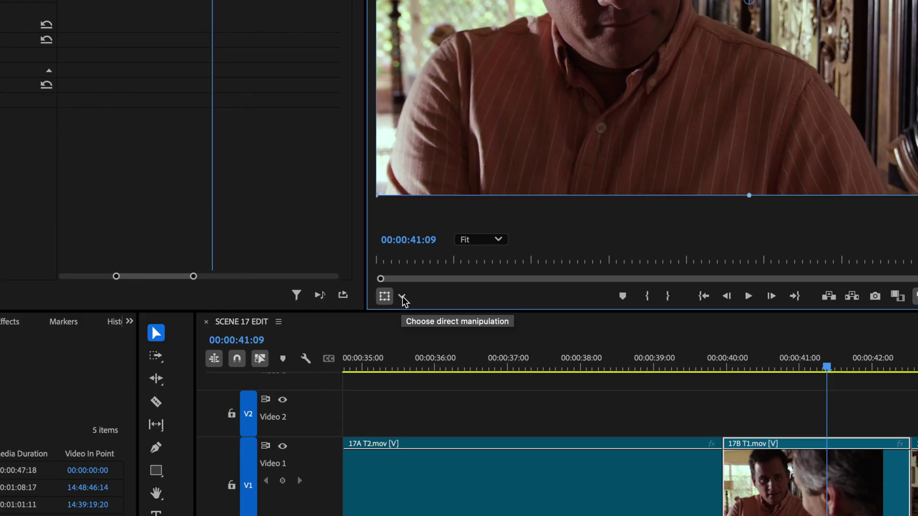
click(402, 299)
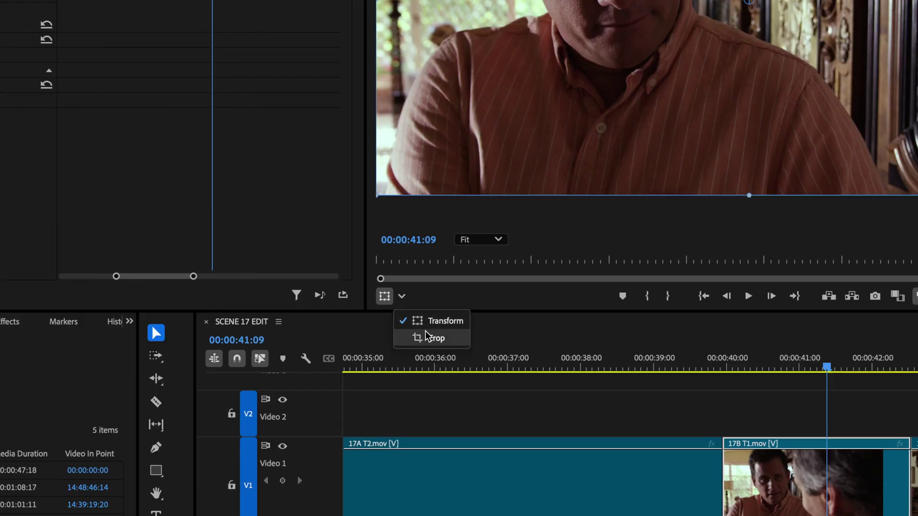
click(431, 338)
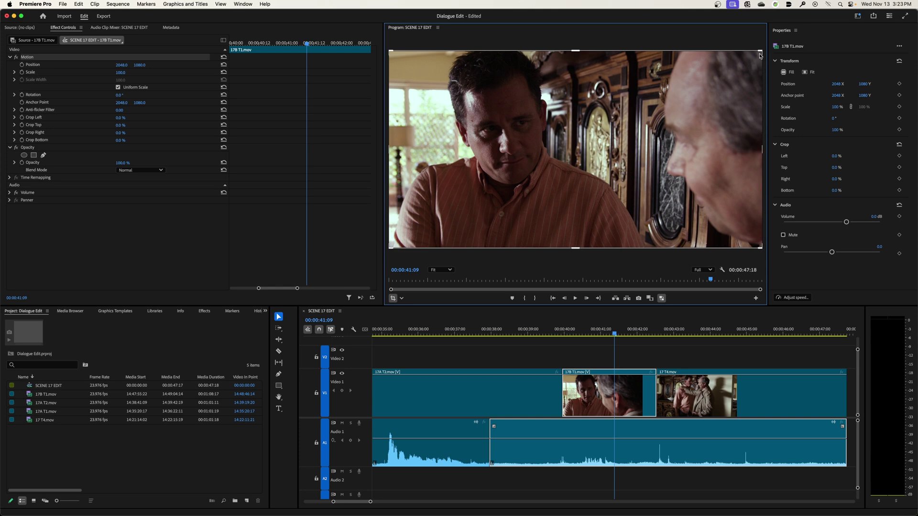
Crop 17B T1 around the man's face: Left 11.3%, Top 1.6%, Right 44.6%, Bottom 23.5%
mouse_move(575, 49)
mouse_down()
mouse_move(565, 139)
mouse_move(577, 51)
mouse_up()
drag(760, 151, 622, 198)
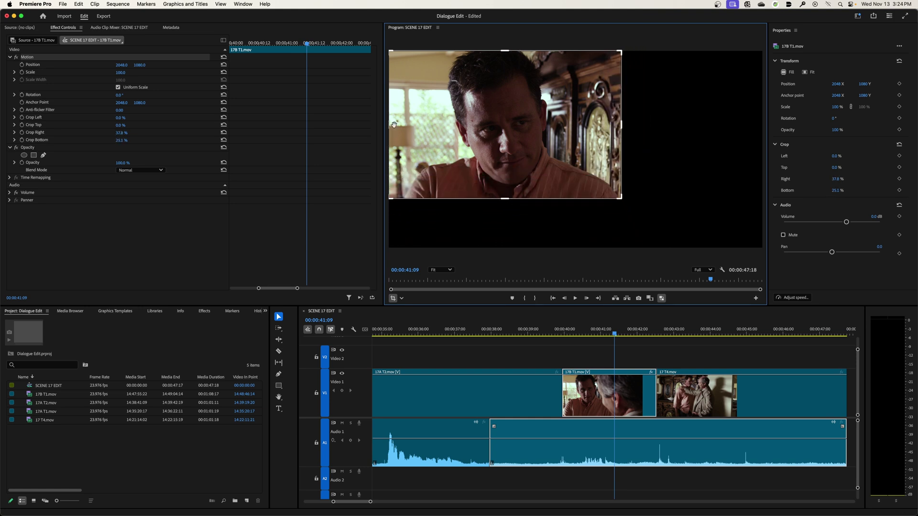
drag(390, 126, 424, 126)
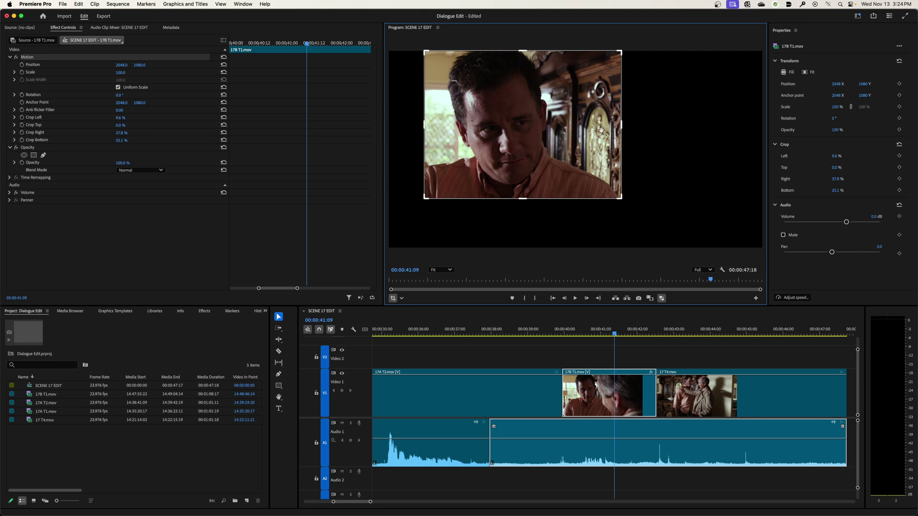
drag(621, 127, 589, 128)
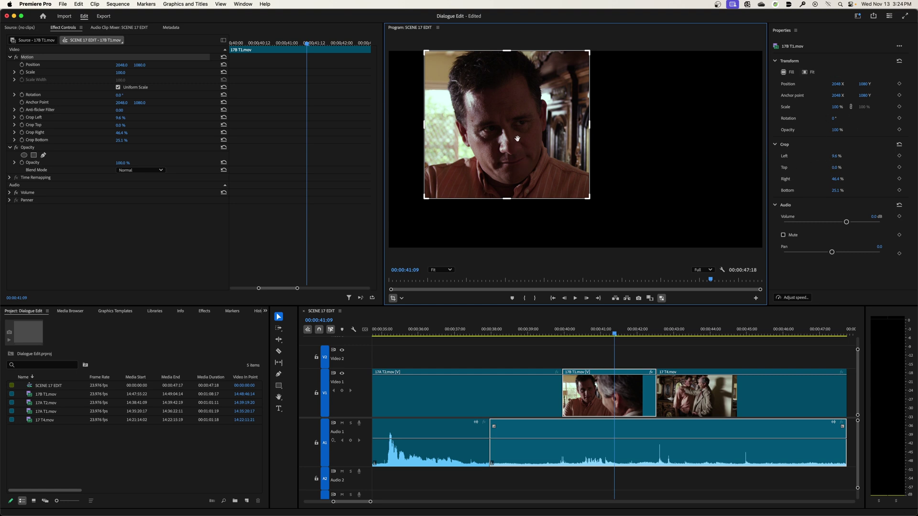
mouse_move(490, 114)
mouse_down()
mouse_move(605, 151)
mouse_move(664, 119)
mouse_move(683, 146)
mouse_move(498, 117)
mouse_up()
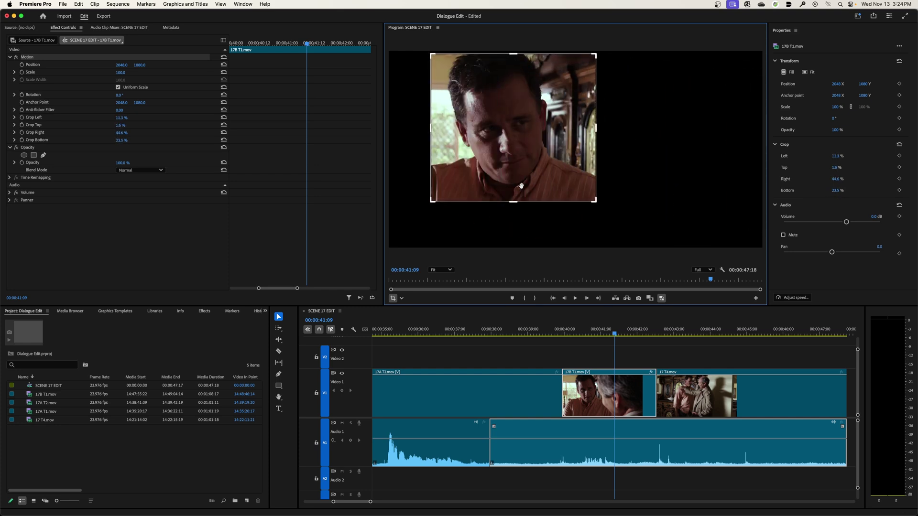
click(626, 383)
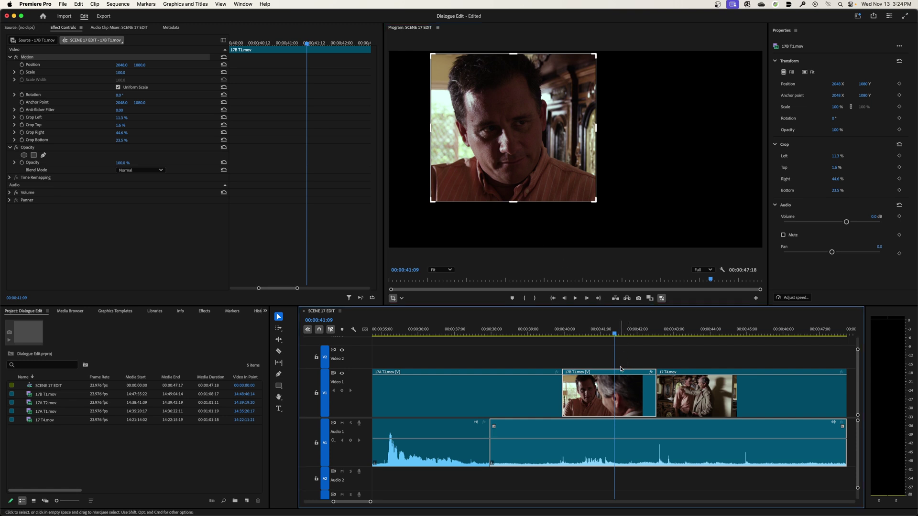
Move 17B T1.mov up to Video 2 and later in the sequence
drag(621, 369, 592, 355)
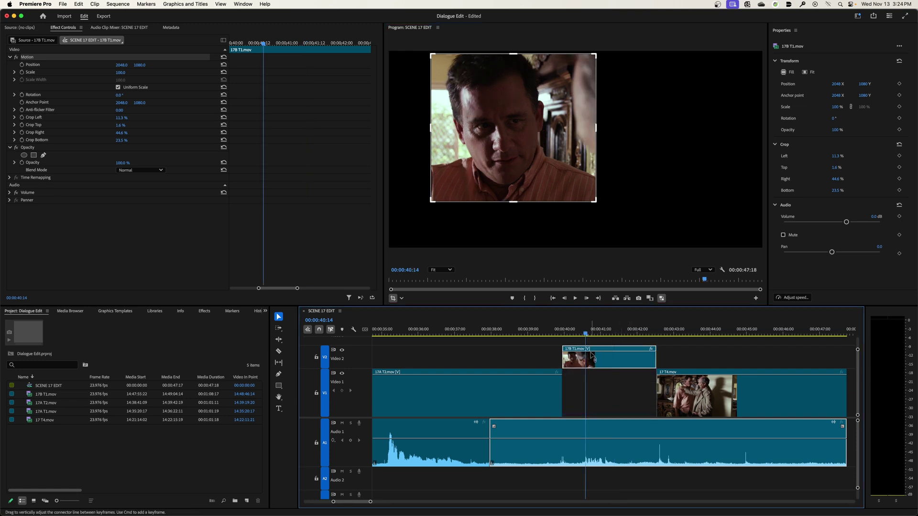
key(minus)
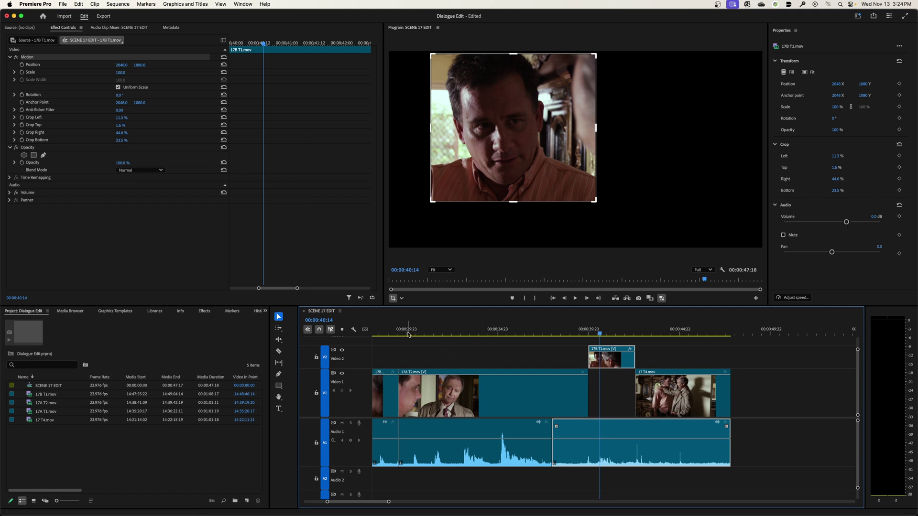
key(Up)
key(Up)
key(minus)
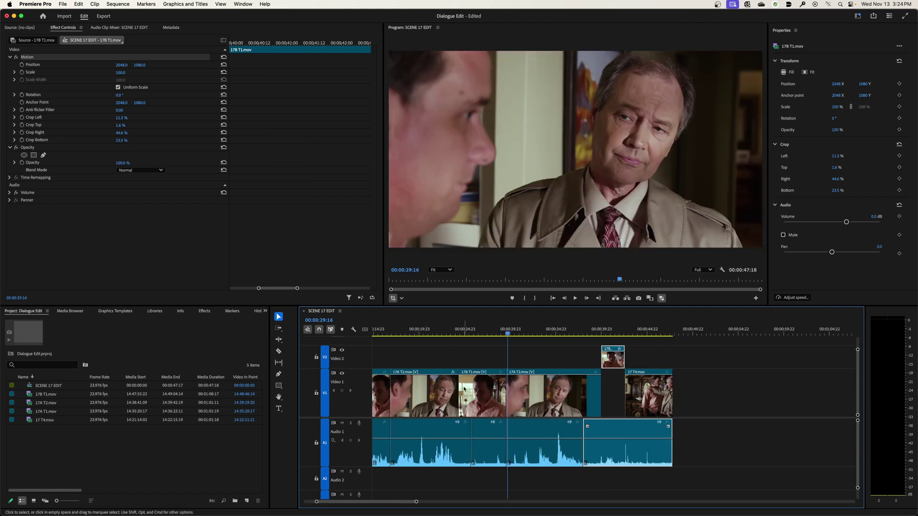
click(443, 396)
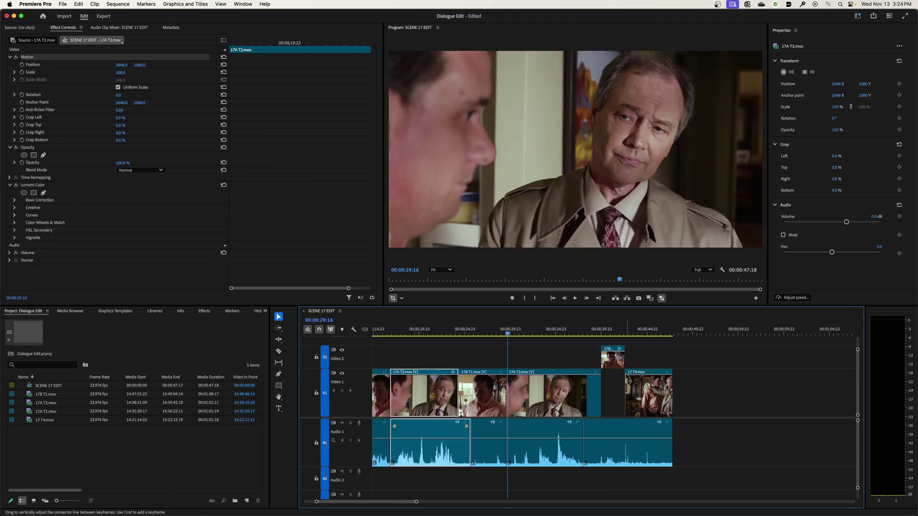
drag(615, 362, 737, 369)
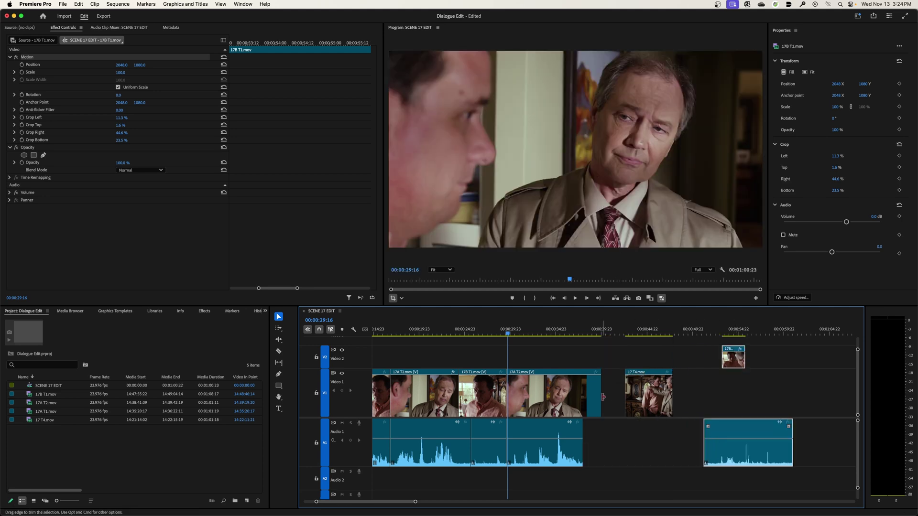
Move 17A T2.mov beneath 17B T1, delete the stray A1 audio, and extend 17B T1 earlier
click(433, 401)
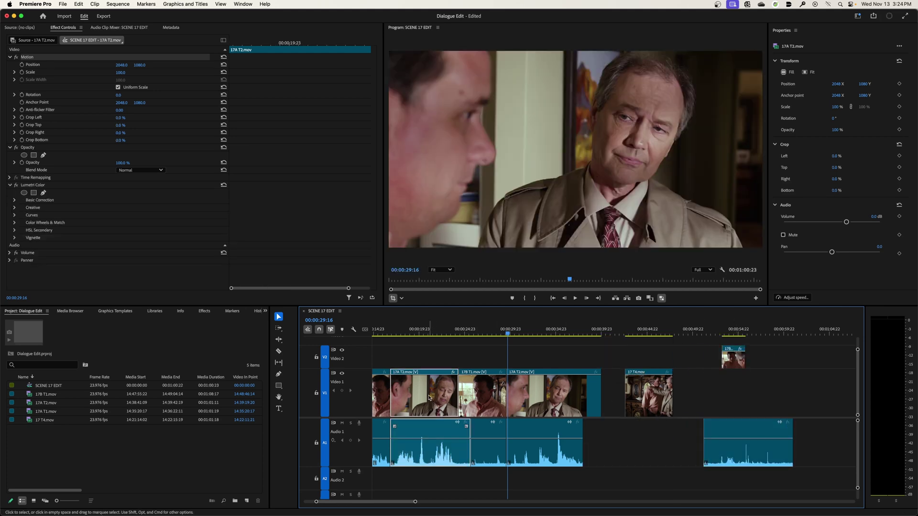
key(super+shift+a)
click(436, 389)
key(super+shift+a)
drag(436, 390, 741, 404)
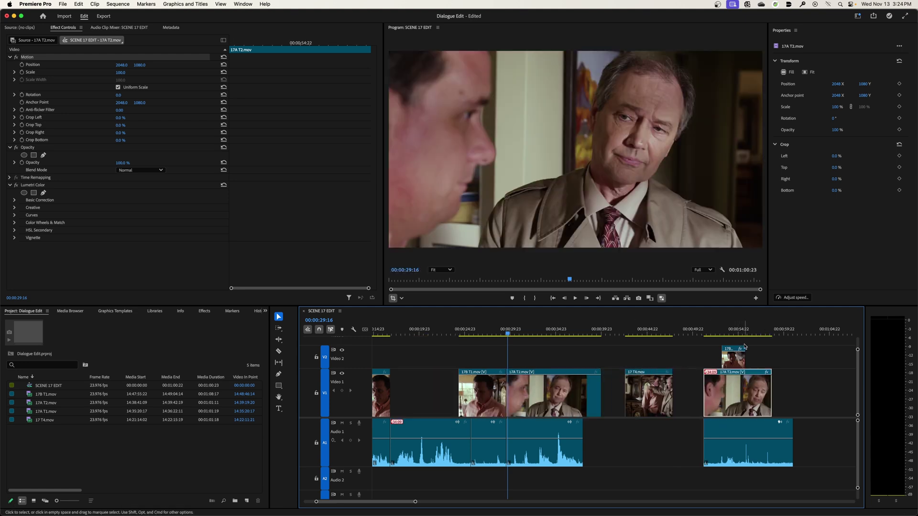
click(738, 436)
key(Delete)
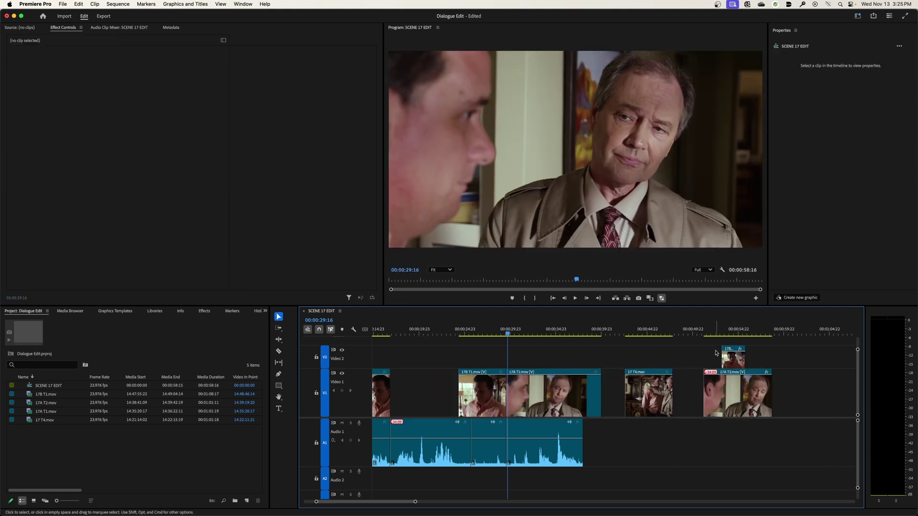
drag(722, 356, 771, 356)
At 00:00:53:01, crop 17A T2.mov to the older man: Left 44.5%, plus right and bottom trims
click(721, 332)
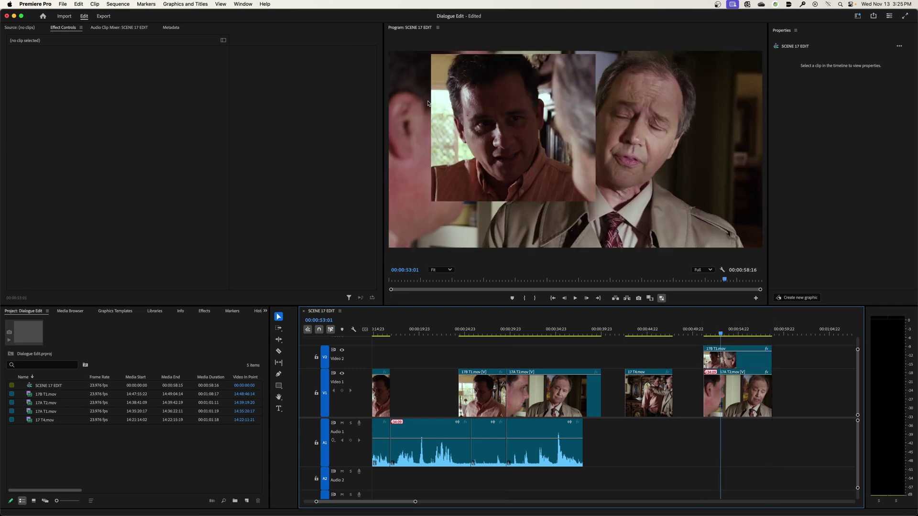
click(517, 96)
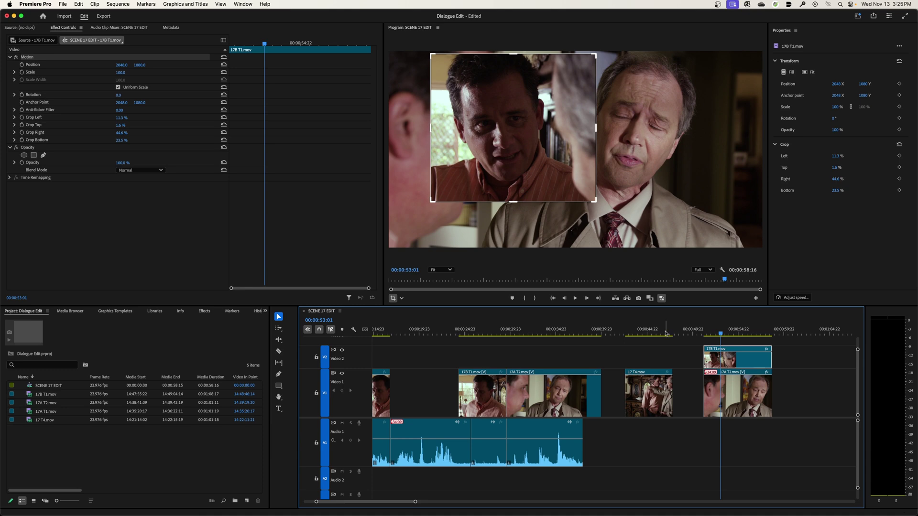
click(732, 390)
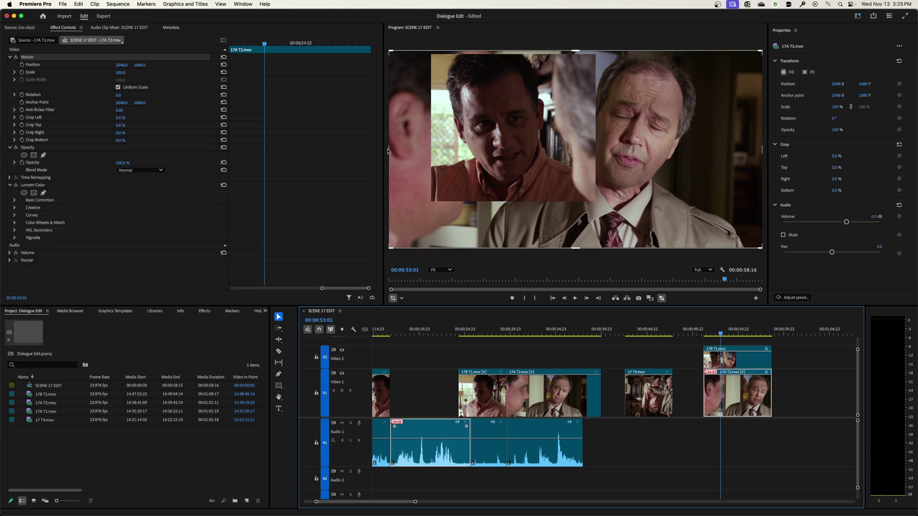
drag(389, 149, 555, 150)
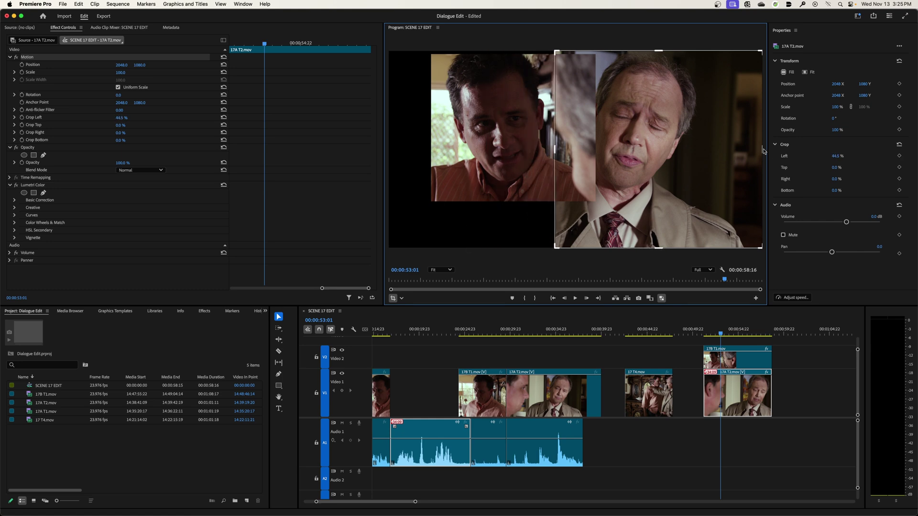
drag(761, 149, 713, 149)
drag(636, 249, 640, 214)
Crop 17B T1.mov's right side further to 53.2% and check the side-by-side composite
click(736, 358)
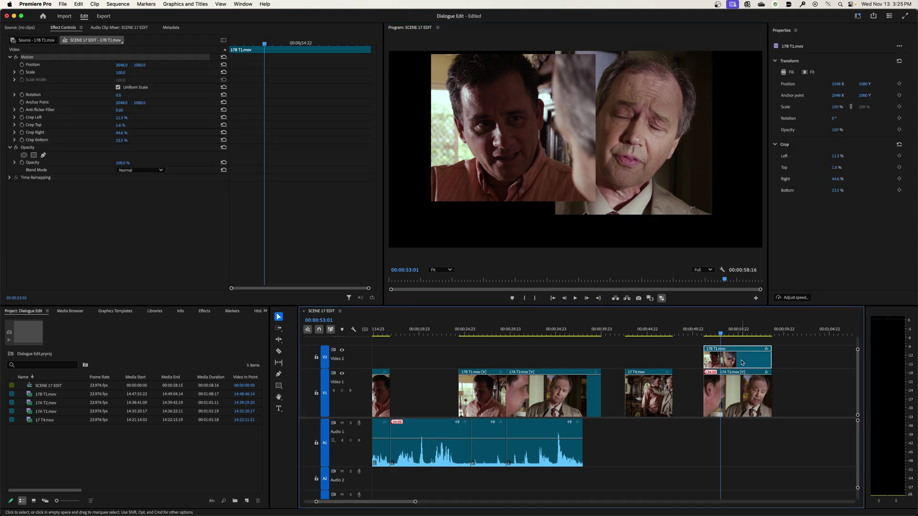
click(801, 375)
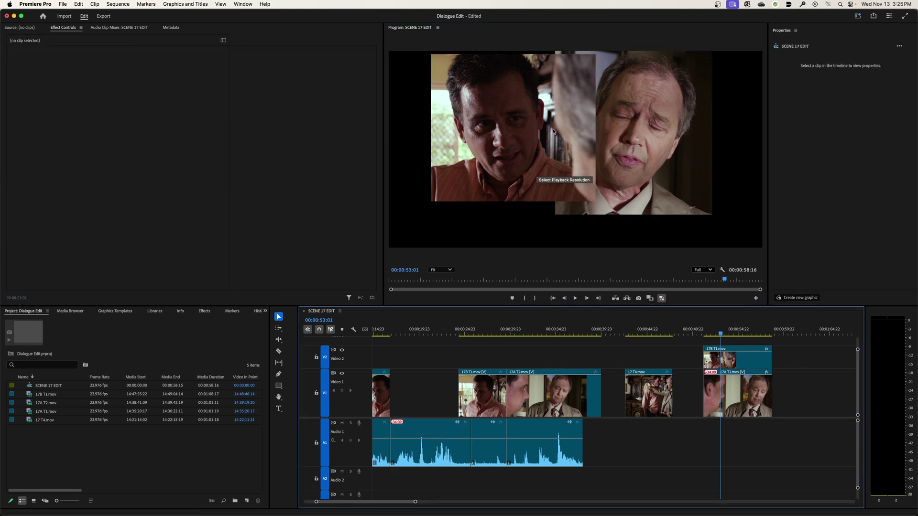
click(602, 154)
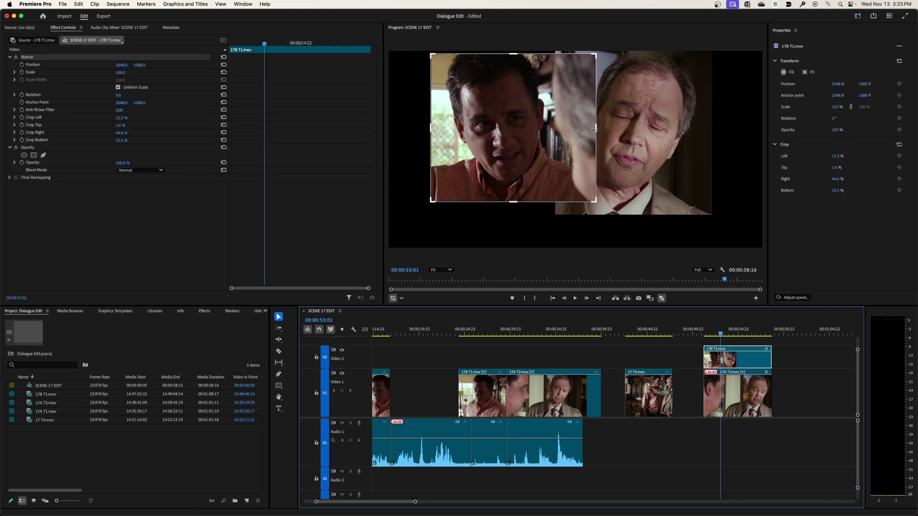
drag(595, 130, 564, 130)
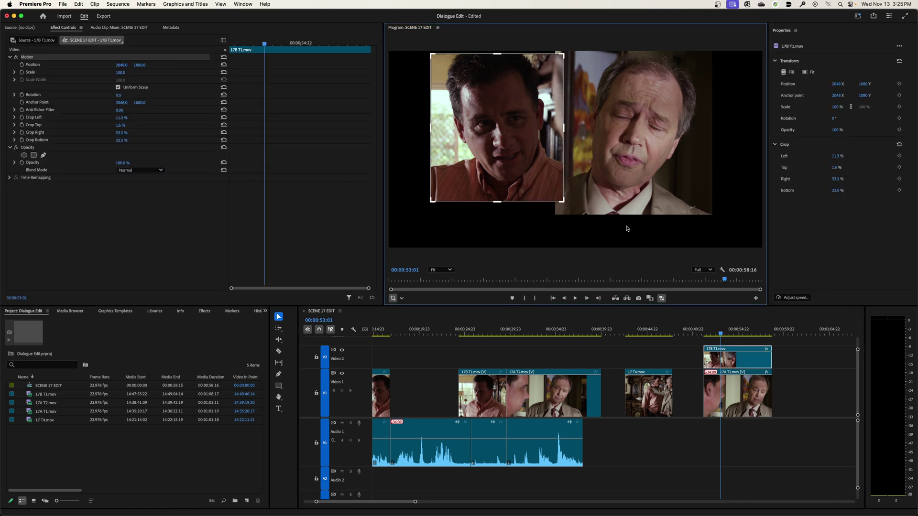
click(664, 358)
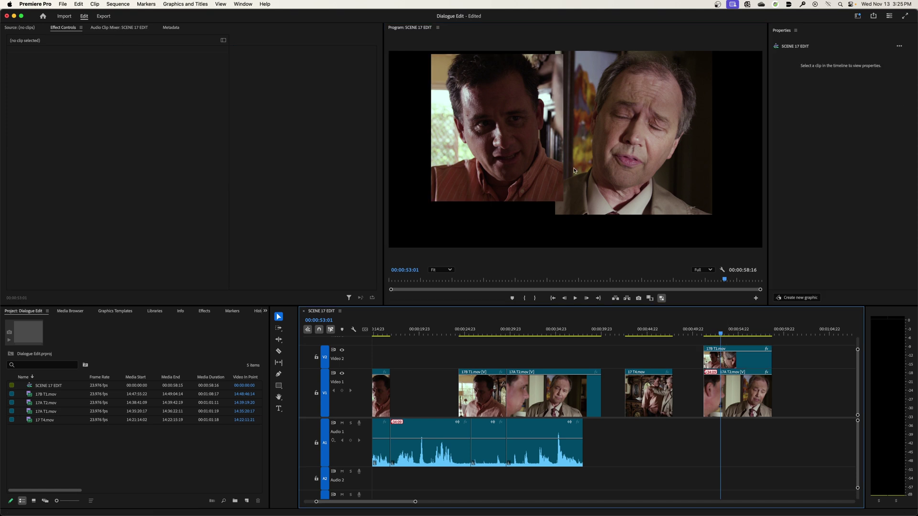
Switch the handles to Transform mode and move 17B T1 left and down to 1721.7 × 1202
click(736, 358)
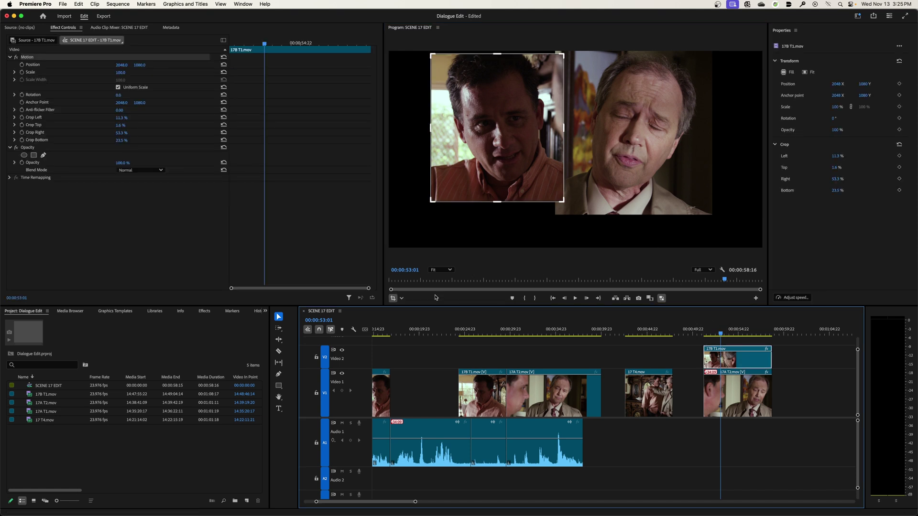
click(402, 299)
click(414, 315)
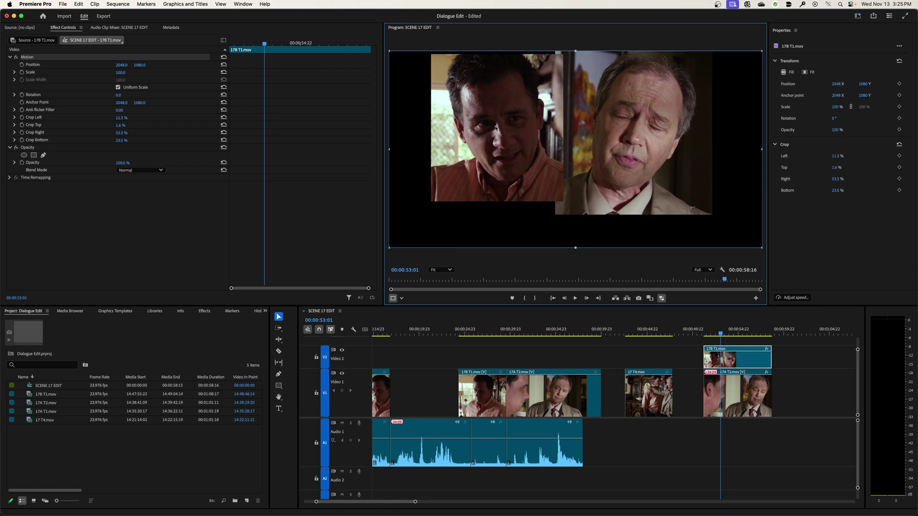
drag(495, 127, 465, 139)
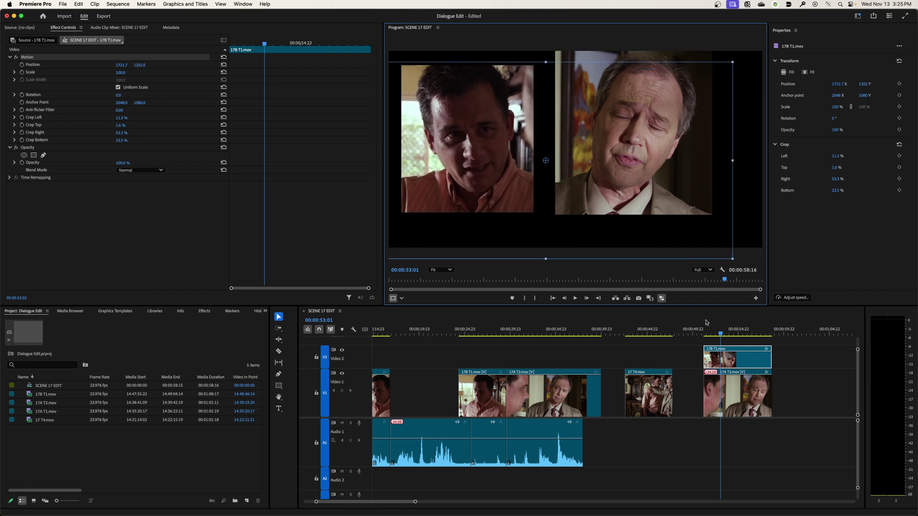
Move 17A T2 right and down to 2327.1 × 1221.6, then play back the composite
click(722, 393)
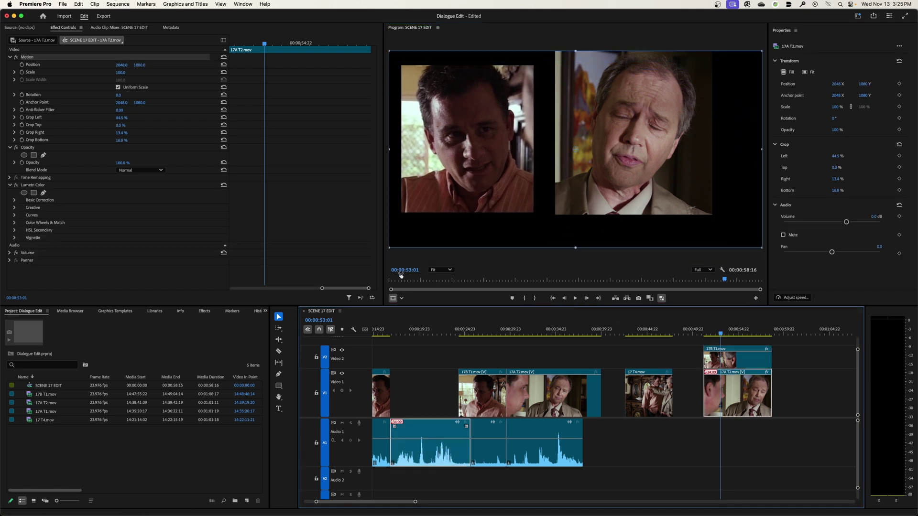
drag(623, 140, 648, 153)
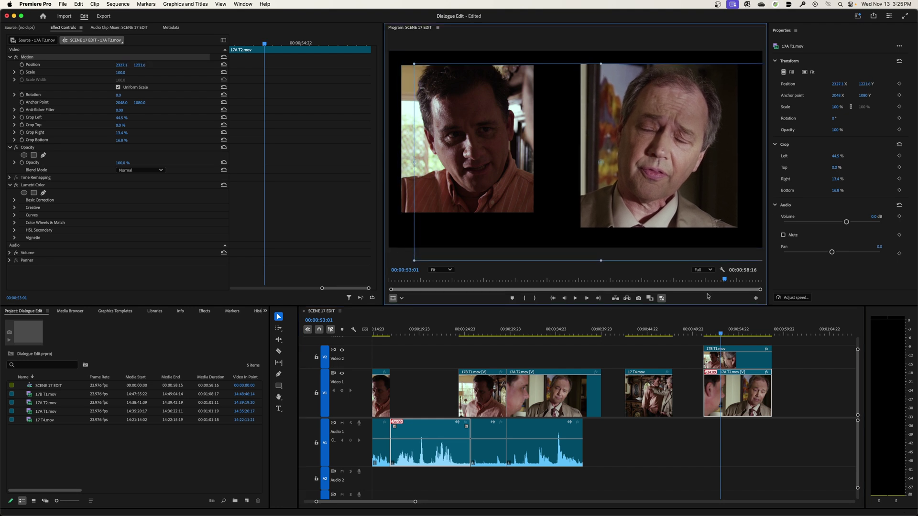
click(698, 333)
key(space)
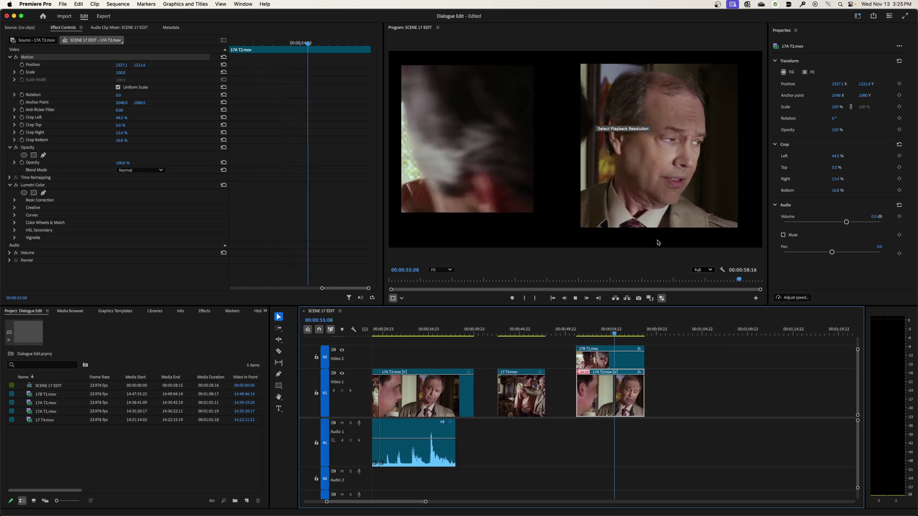
Save the Dialogue Edit project showing the two cropped faces side by side
key(super+s)
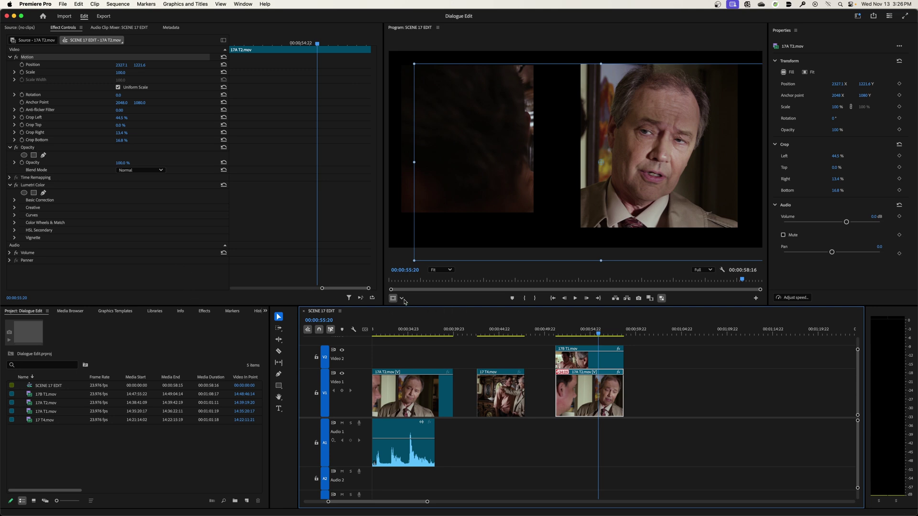
click(401, 299)
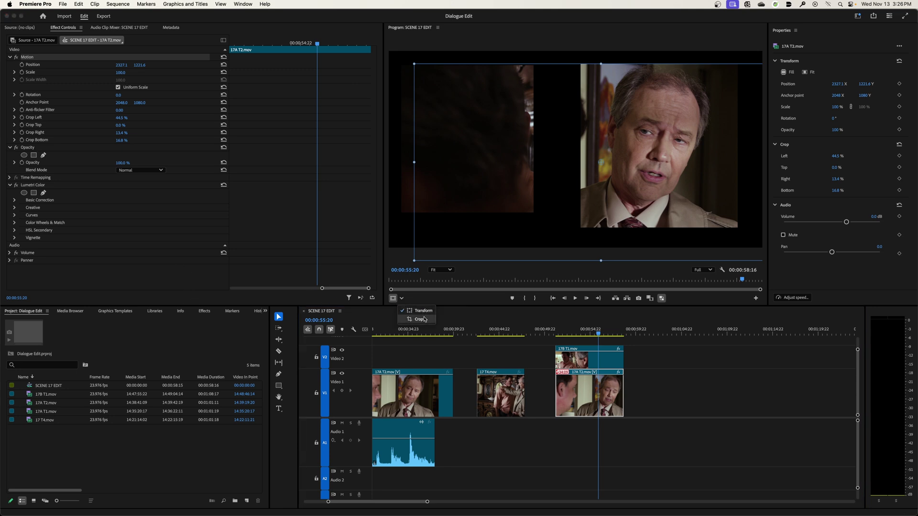